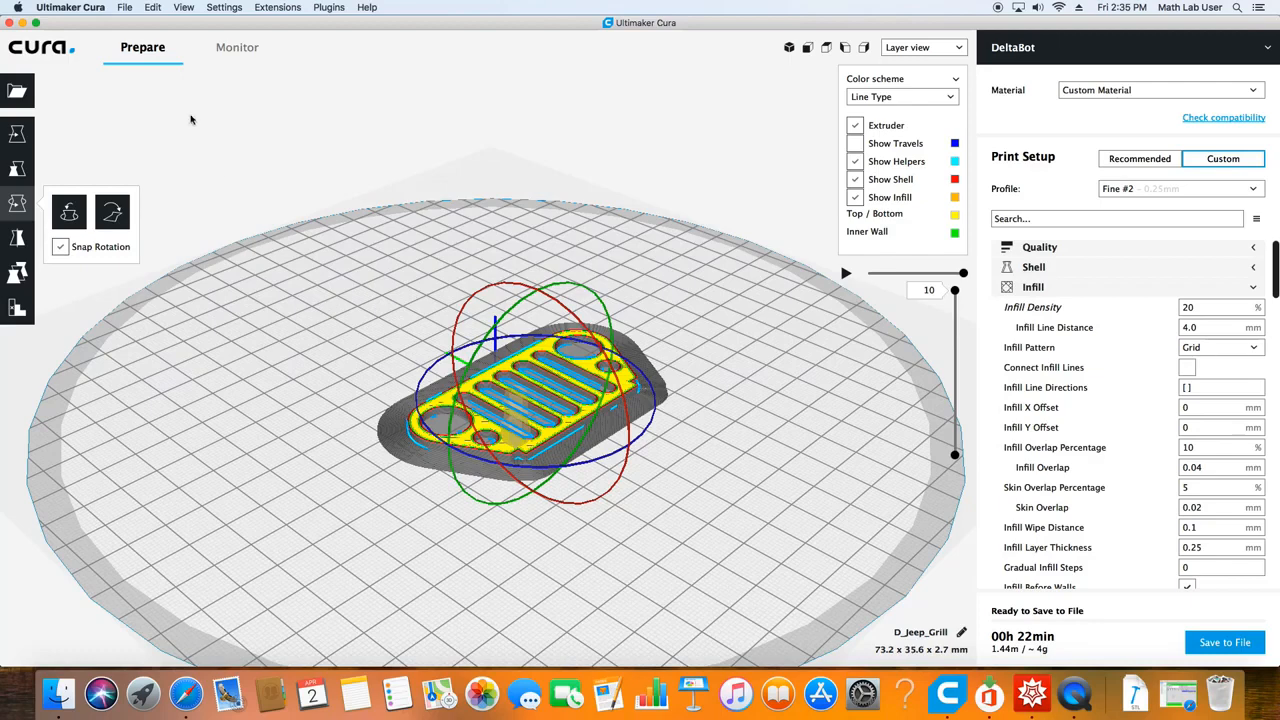
# - Start a new project, confirming that the build plate and unsaved settings are cleared
pyautogui.click(130, 8)
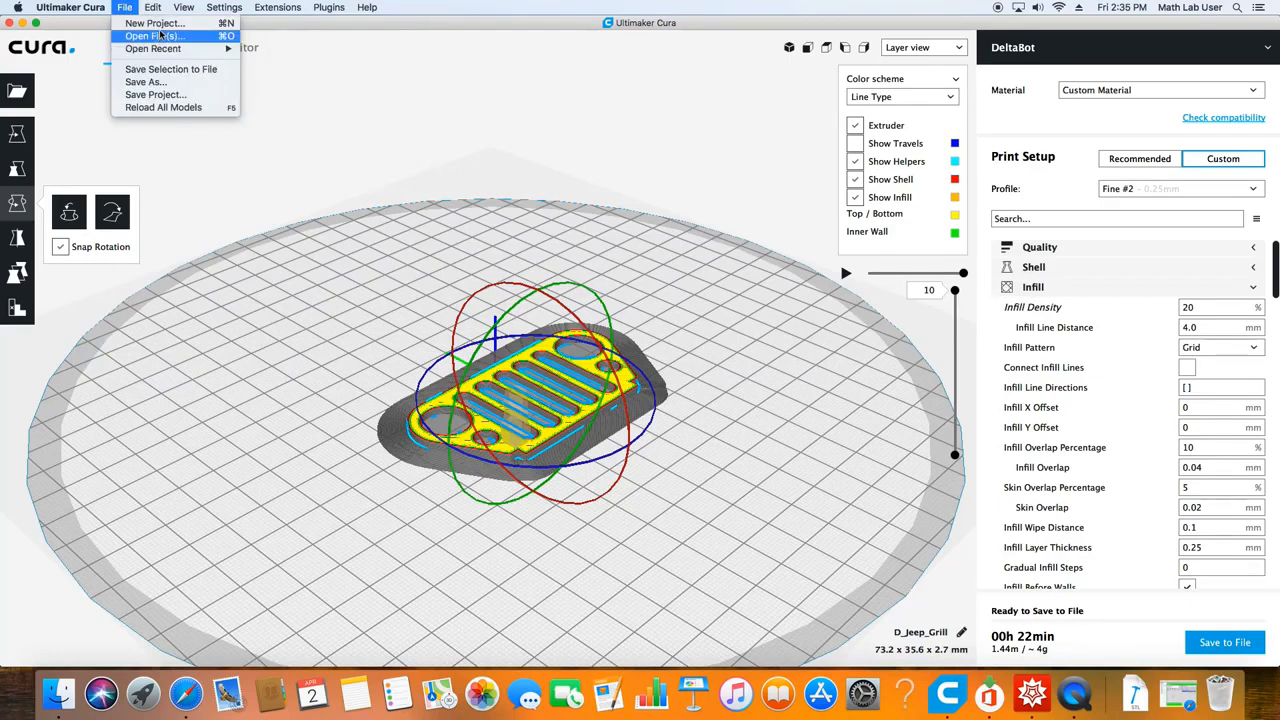
pyautogui.click(150, 23)
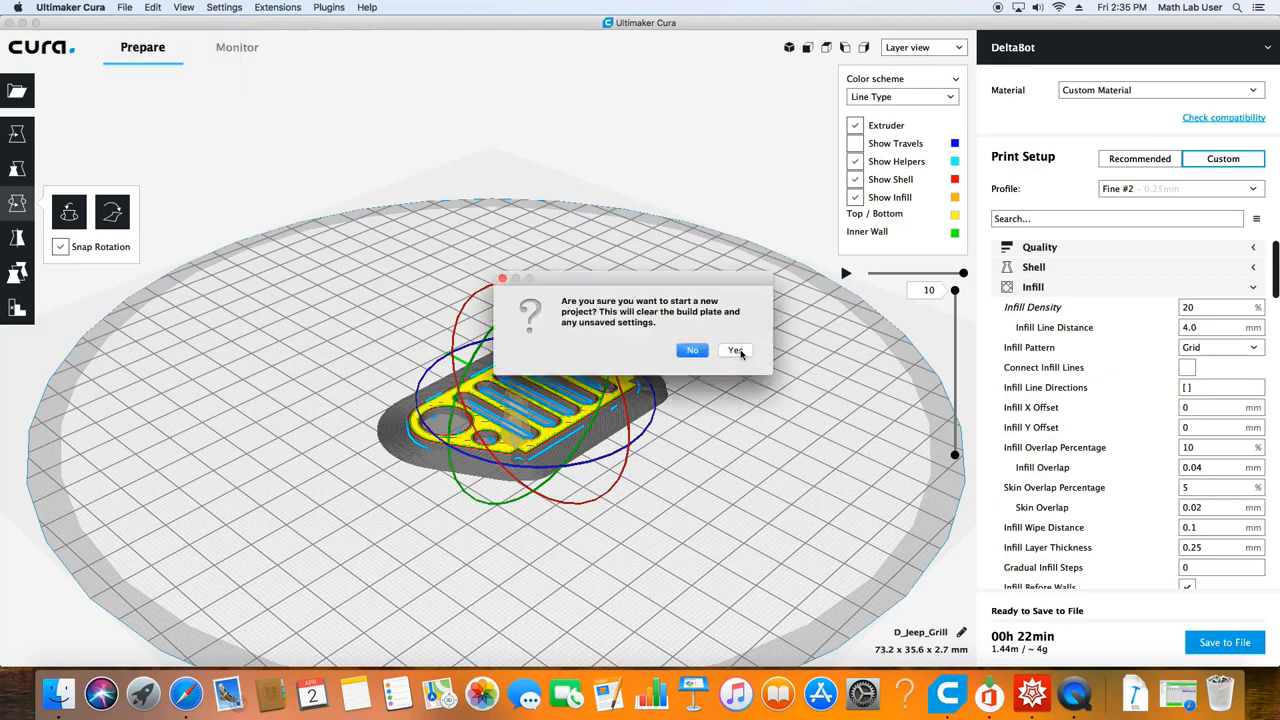
pyautogui.click(736, 350)
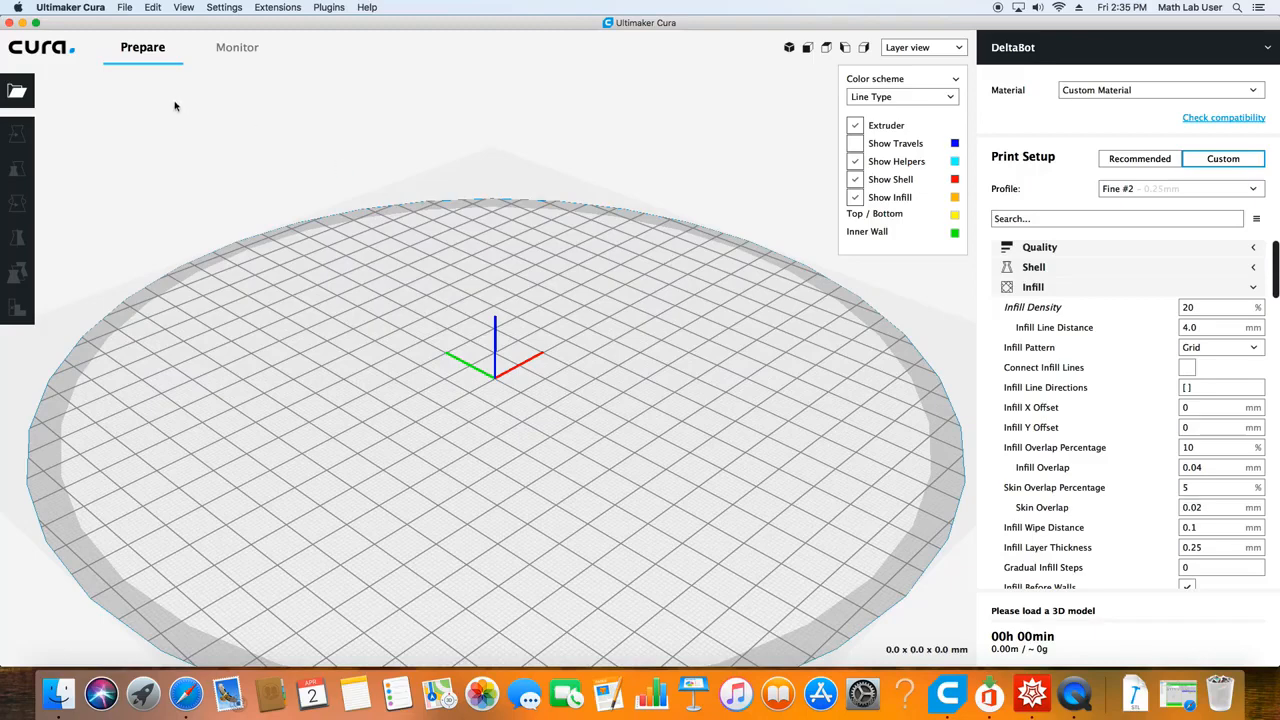
# - Load Jeep_Grill.STL from the Downloads folder onto the build plate
pyautogui.click(129, 14)
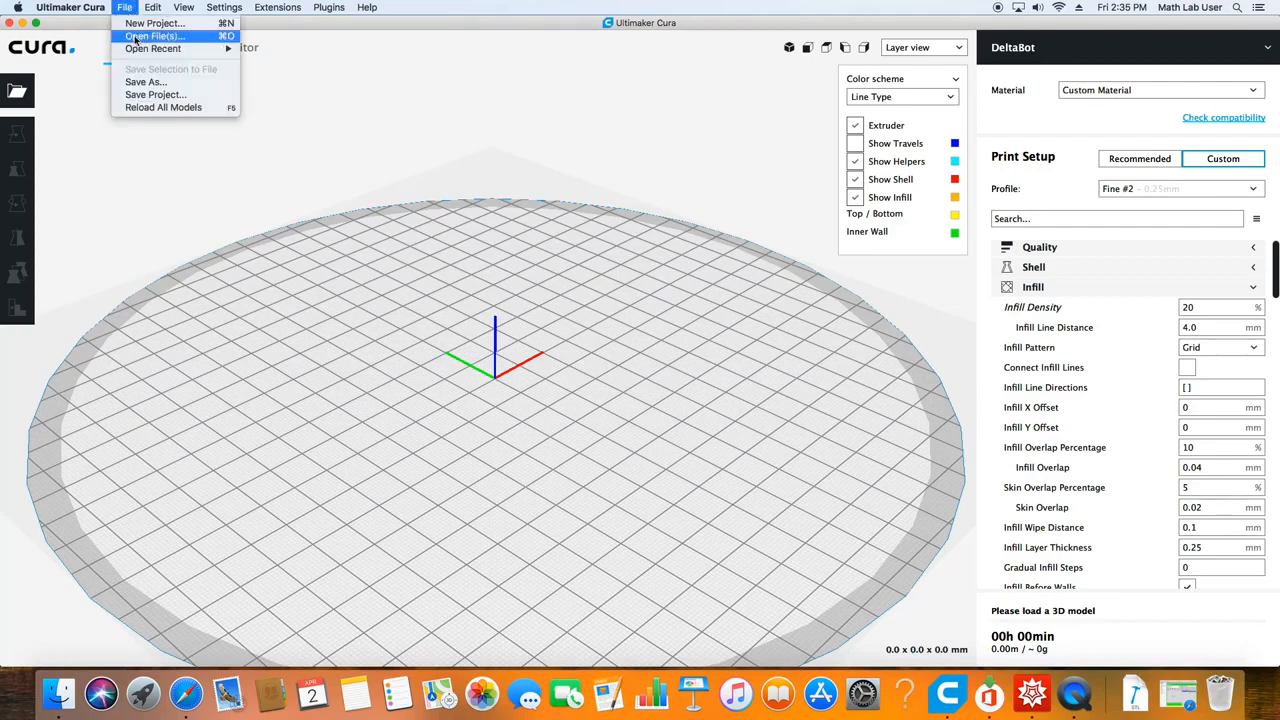
pyautogui.click(137, 38)
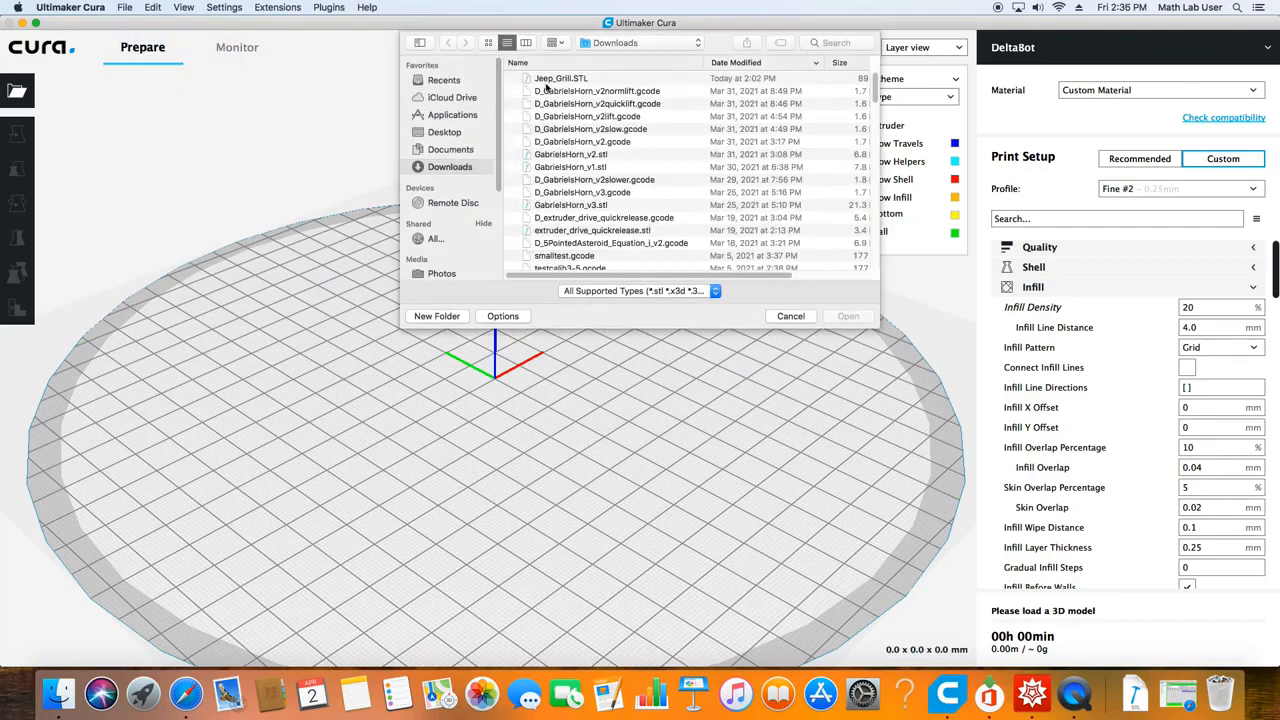
pyautogui.click(547, 82)
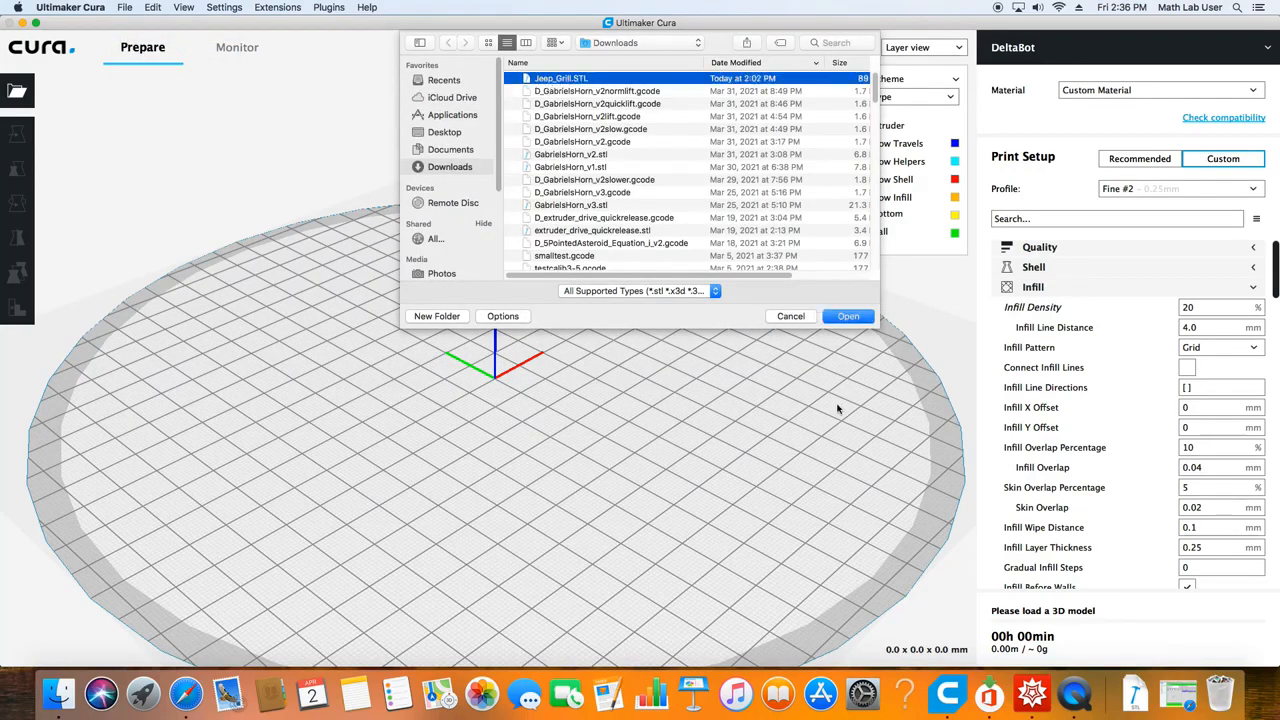
pyautogui.click(840, 318)
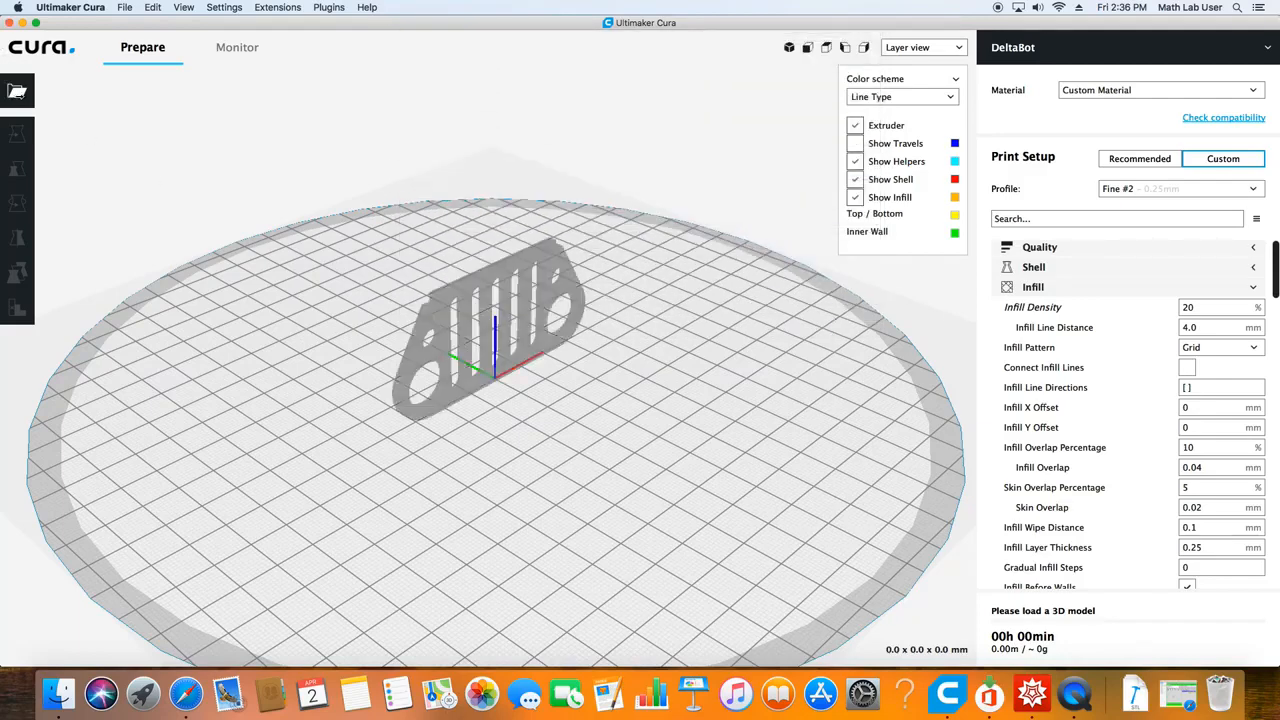
pyautogui.click(19, 97)
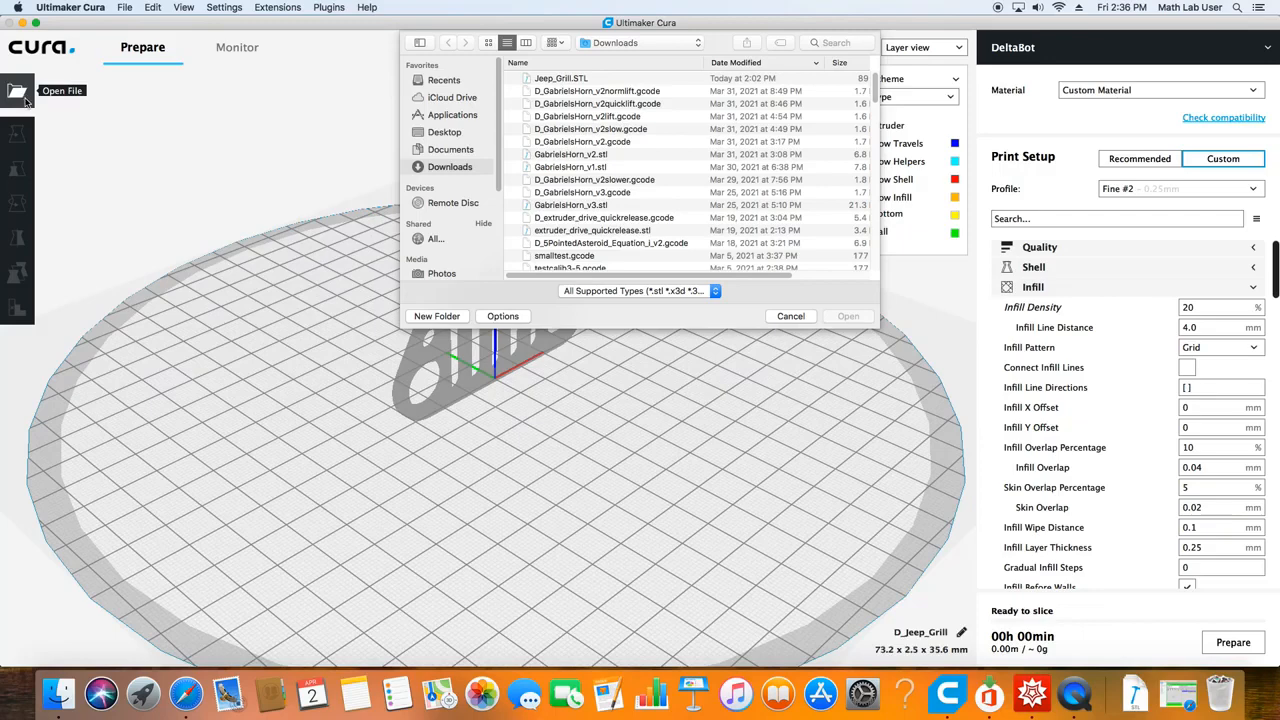
pyautogui.click(773, 318)
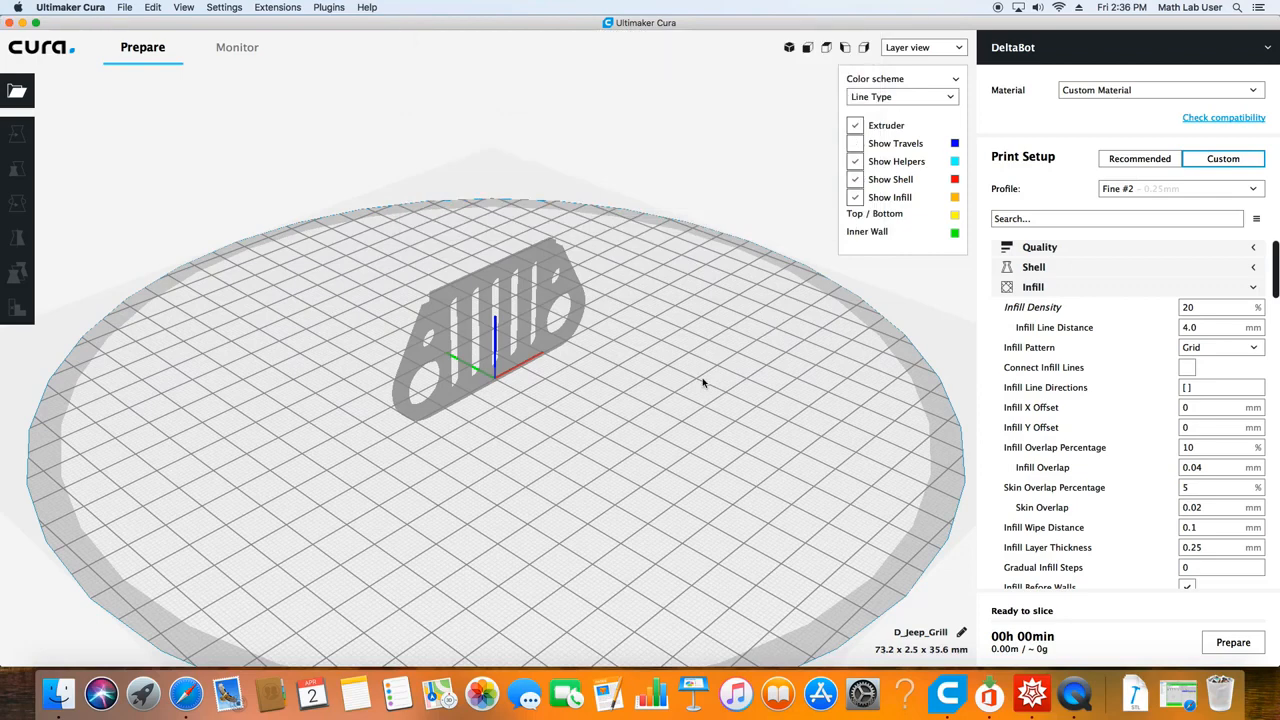
# - Select the grill model and examine it from the preset 3D, front, top and side views and up close
pyautogui.click(443, 350)
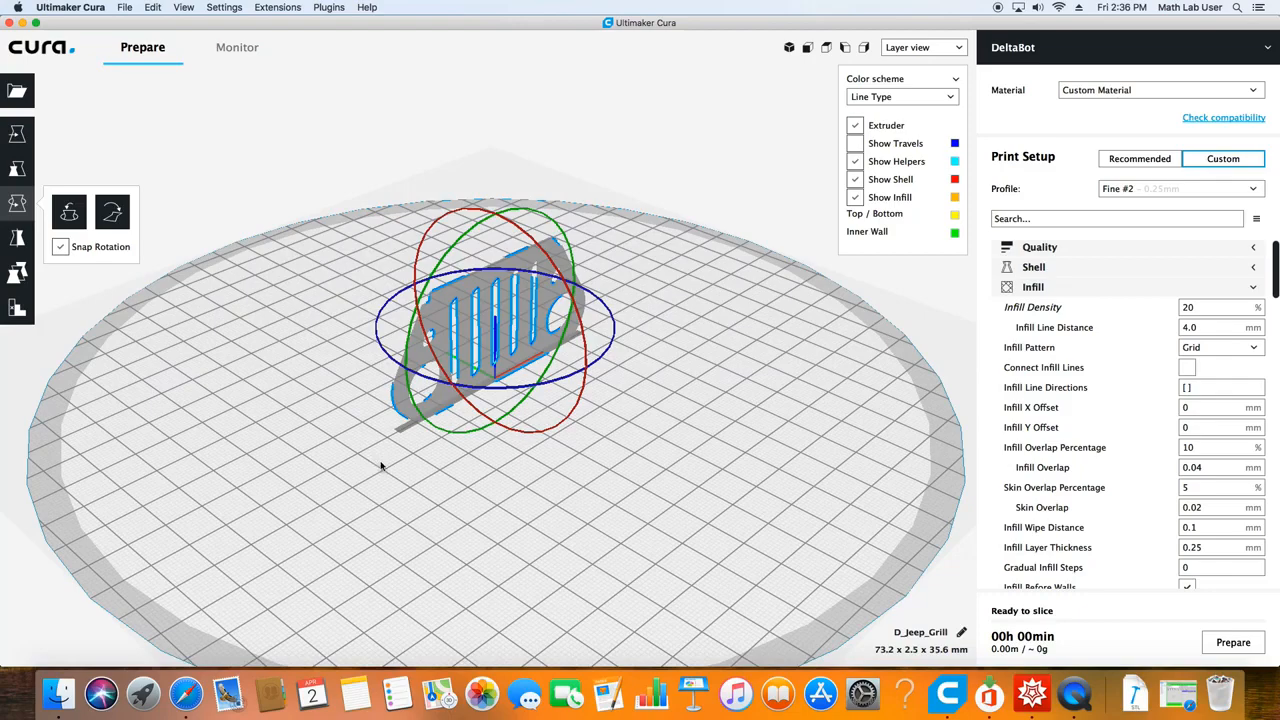
pyautogui.moveTo(416, 477); pyautogui.dragTo(311, 489, button='right')
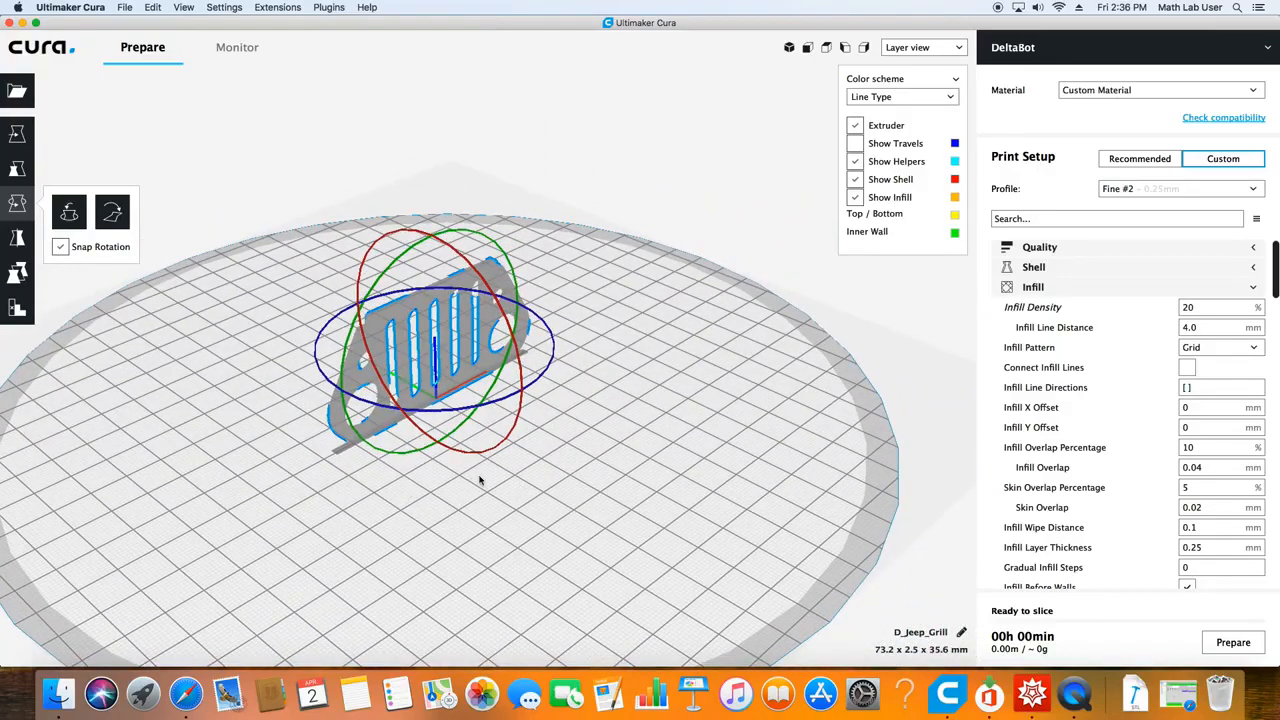
pyautogui.moveTo(571, 457)
pyautogui.mouseDown(button='right')
pyautogui.moveTo(563, 474)
pyautogui.moveTo(462, 513)
pyautogui.moveTo(320, 471)
pyautogui.moveTo(289, 409)
pyautogui.moveTo(400, 408)
pyautogui.moveTo(503, 449)
pyautogui.moveTo(437, 497)
pyautogui.moveTo(294, 477)
pyautogui.moveTo(473, 494)
pyautogui.moveTo(577, 469)
pyautogui.mouseUp(button='right')
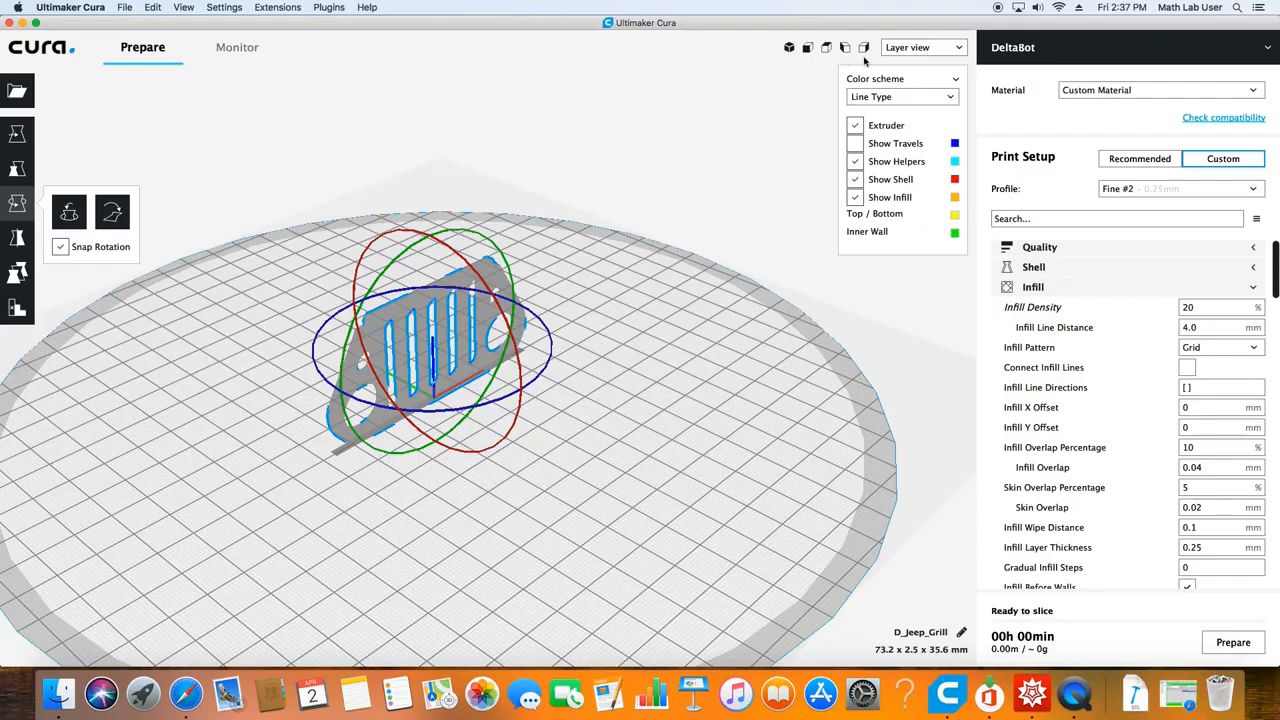
pyautogui.click(789, 48)
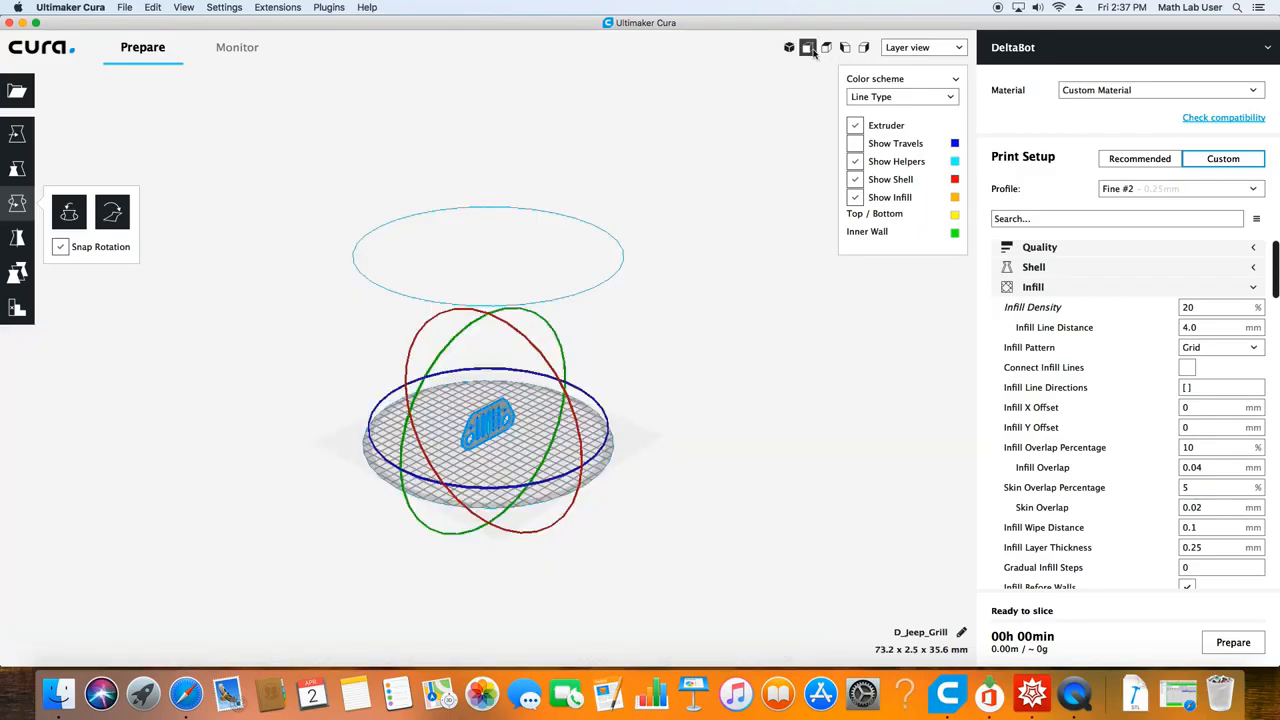
pyautogui.click(809, 49)
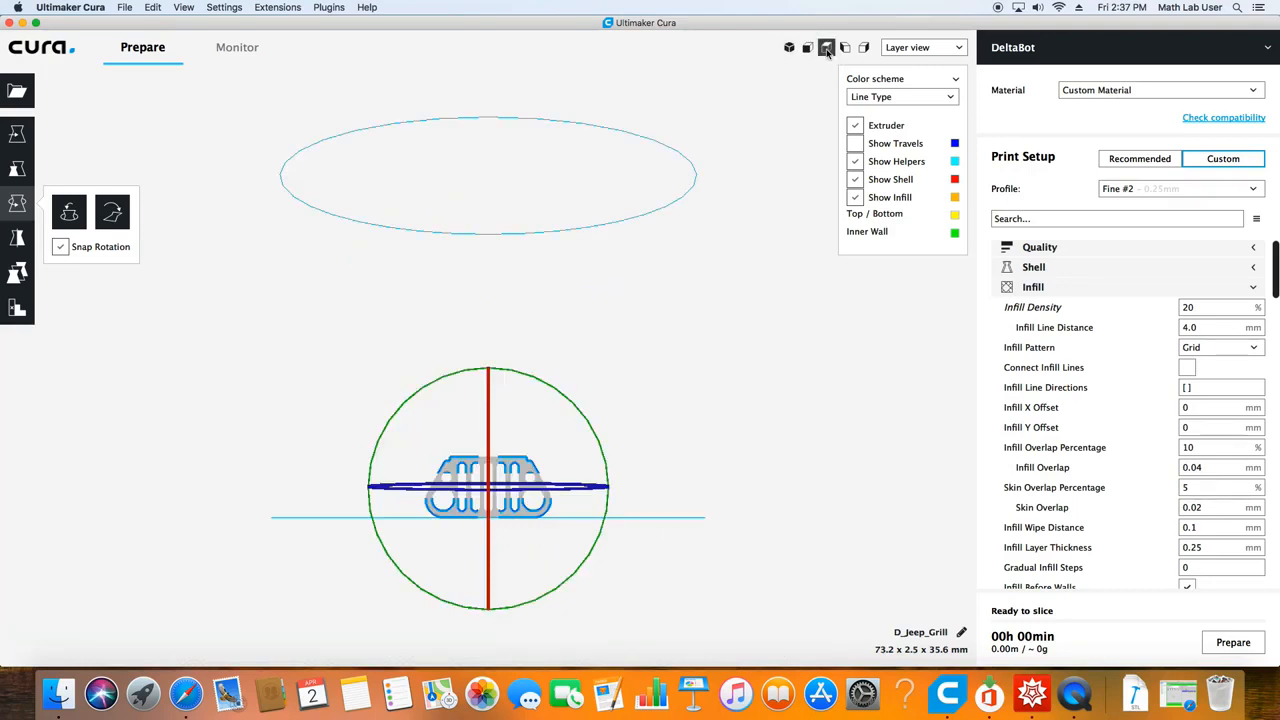
pyautogui.click(826, 49)
pyautogui.click(843, 50)
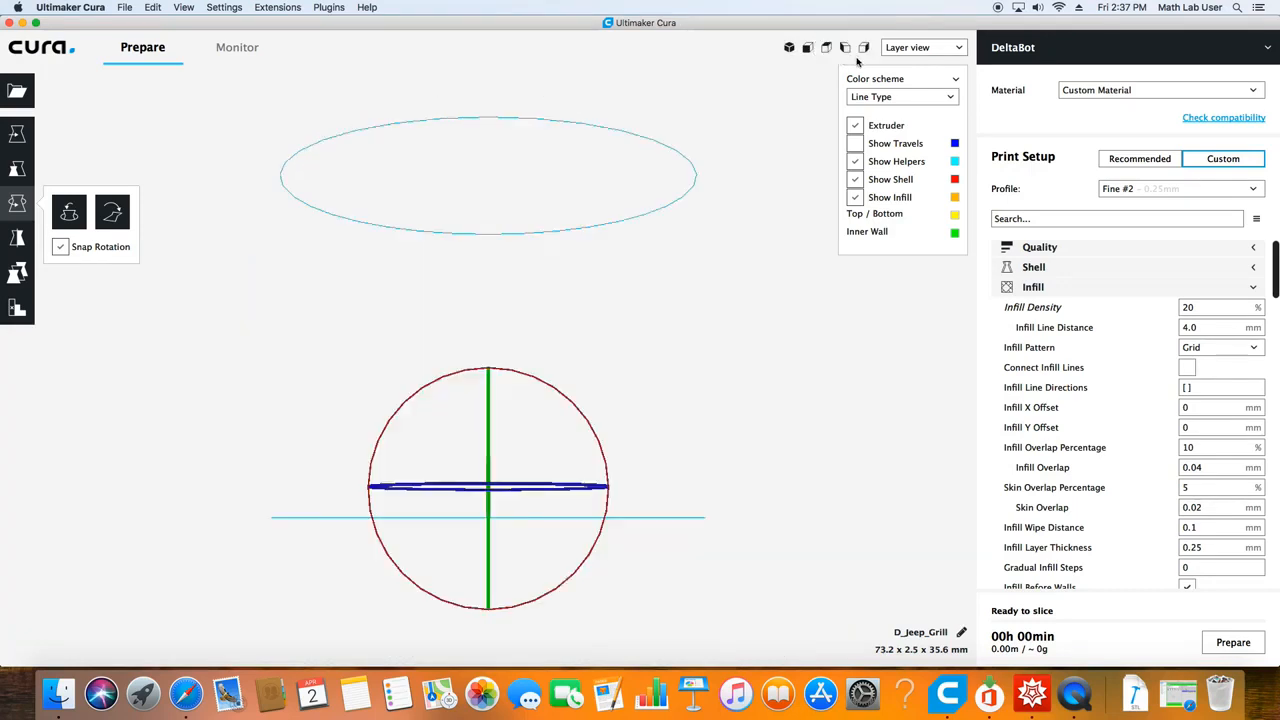
pyautogui.click(789, 48)
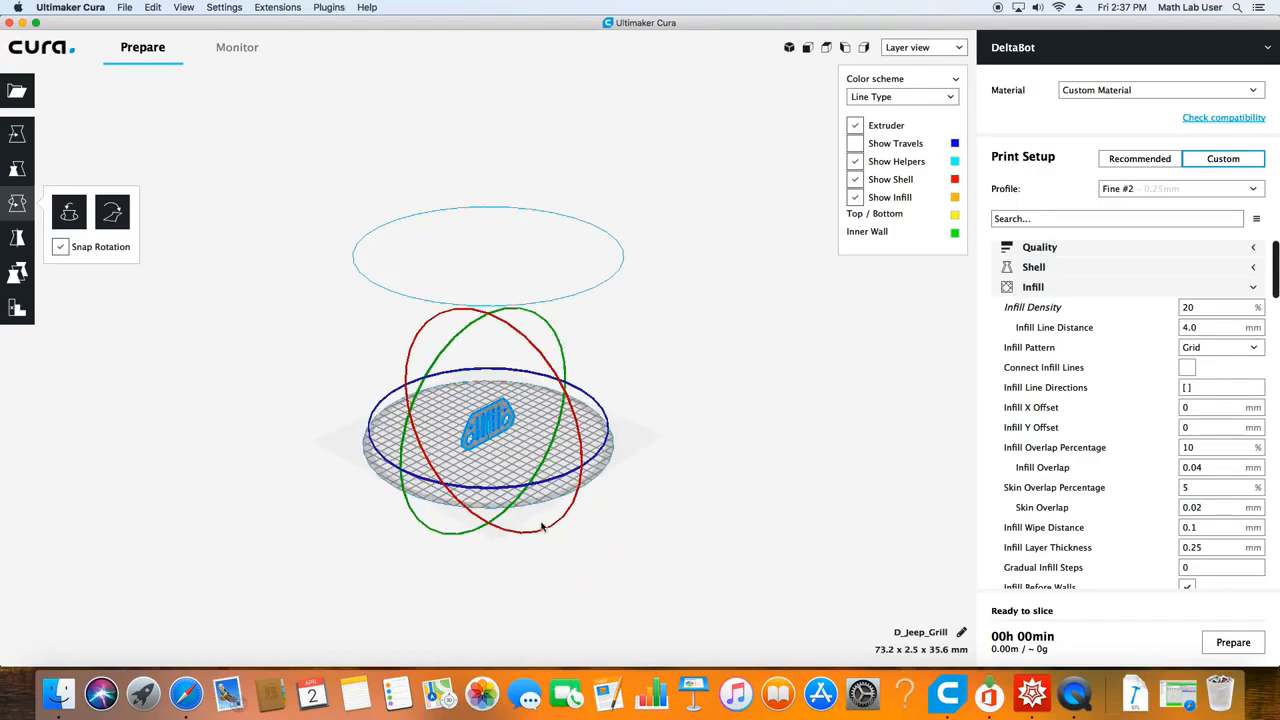
pyautogui.scroll(6, 536, 530)
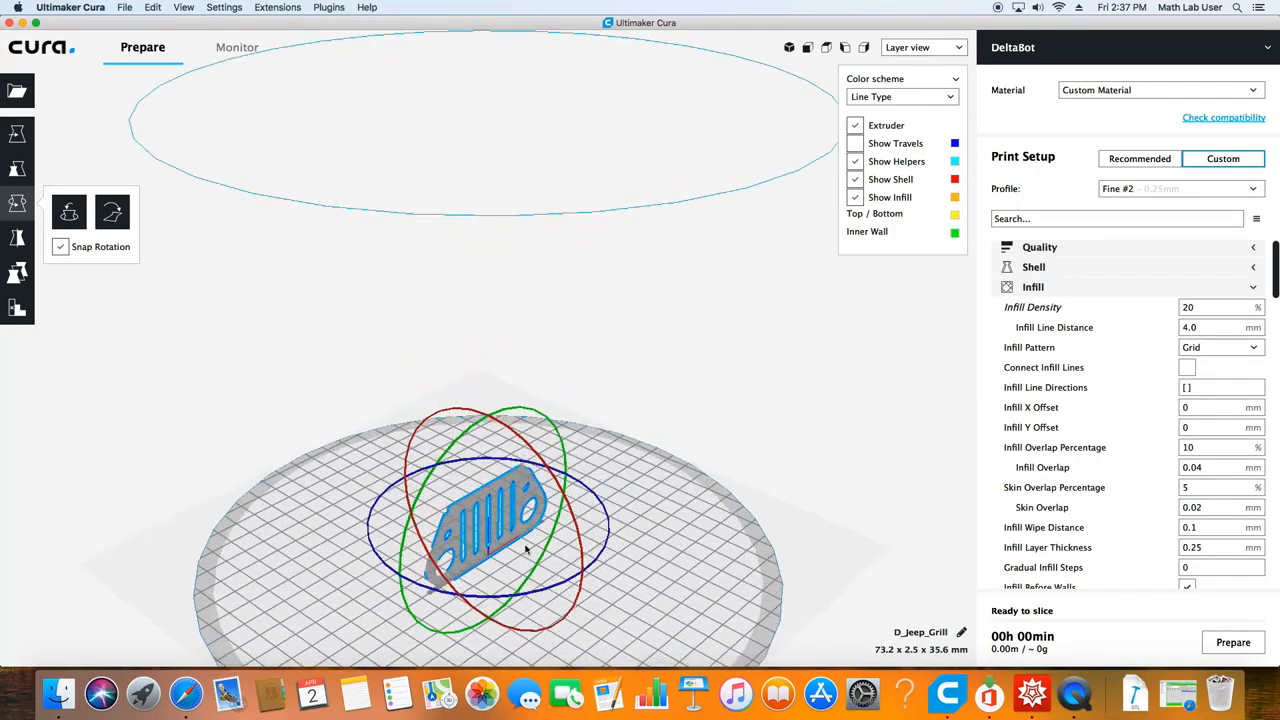
pyautogui.scroll(5, 522, 571)
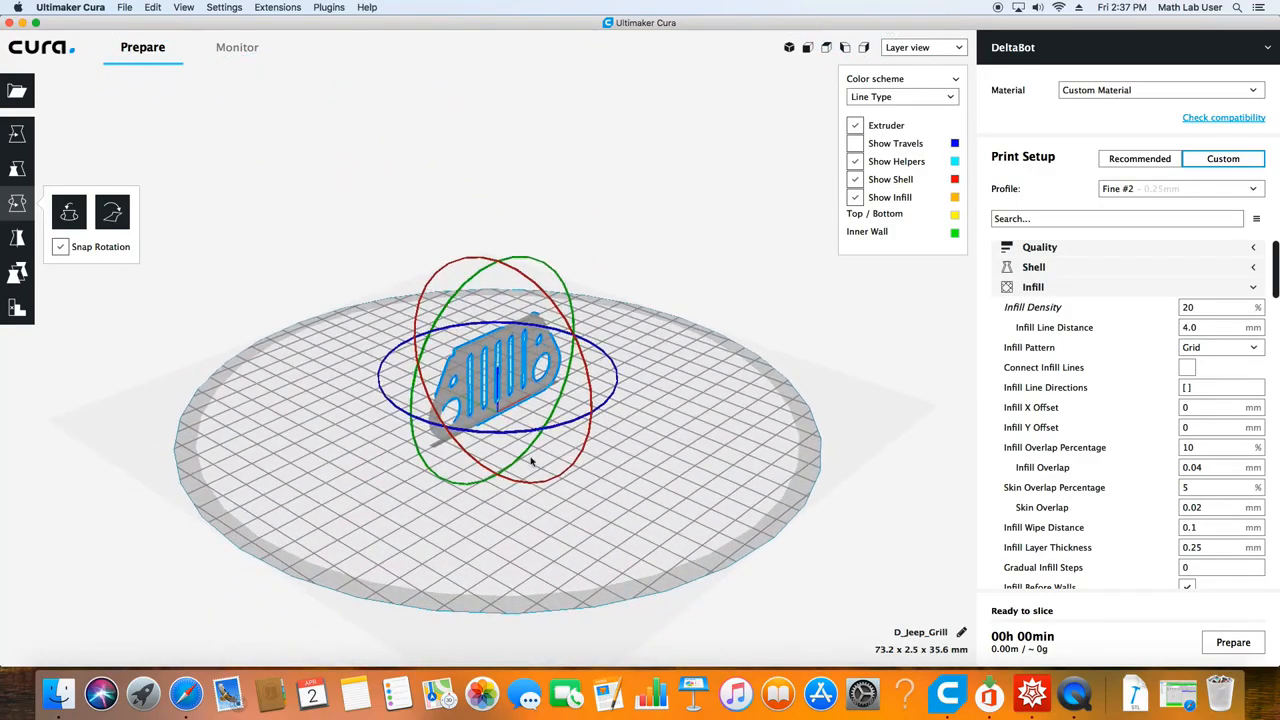
pyautogui.scroll(3, 526, 480)
pyautogui.scroll(4, 536, 530)
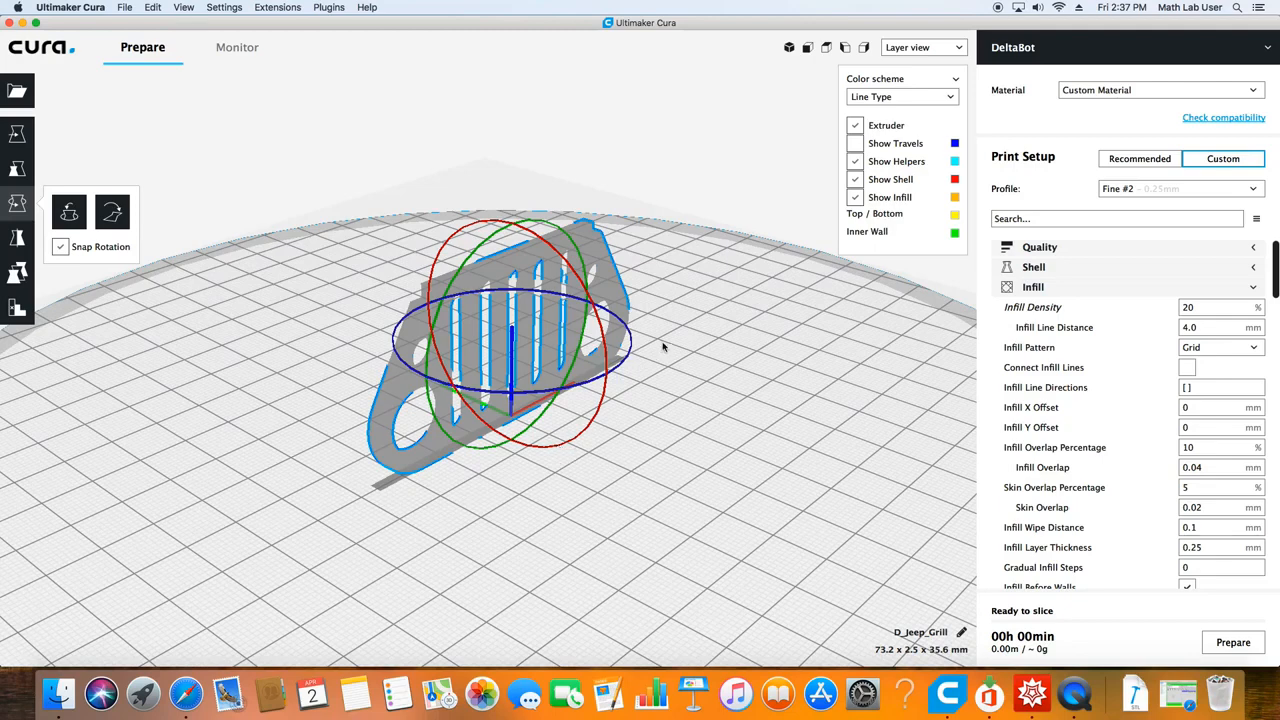
# - Try rotating the reselected grill about its X axis onto its face, and reset the rotation
pyautogui.click(562, 452)
pyautogui.click(442, 330)
pyautogui.click(18, 145)
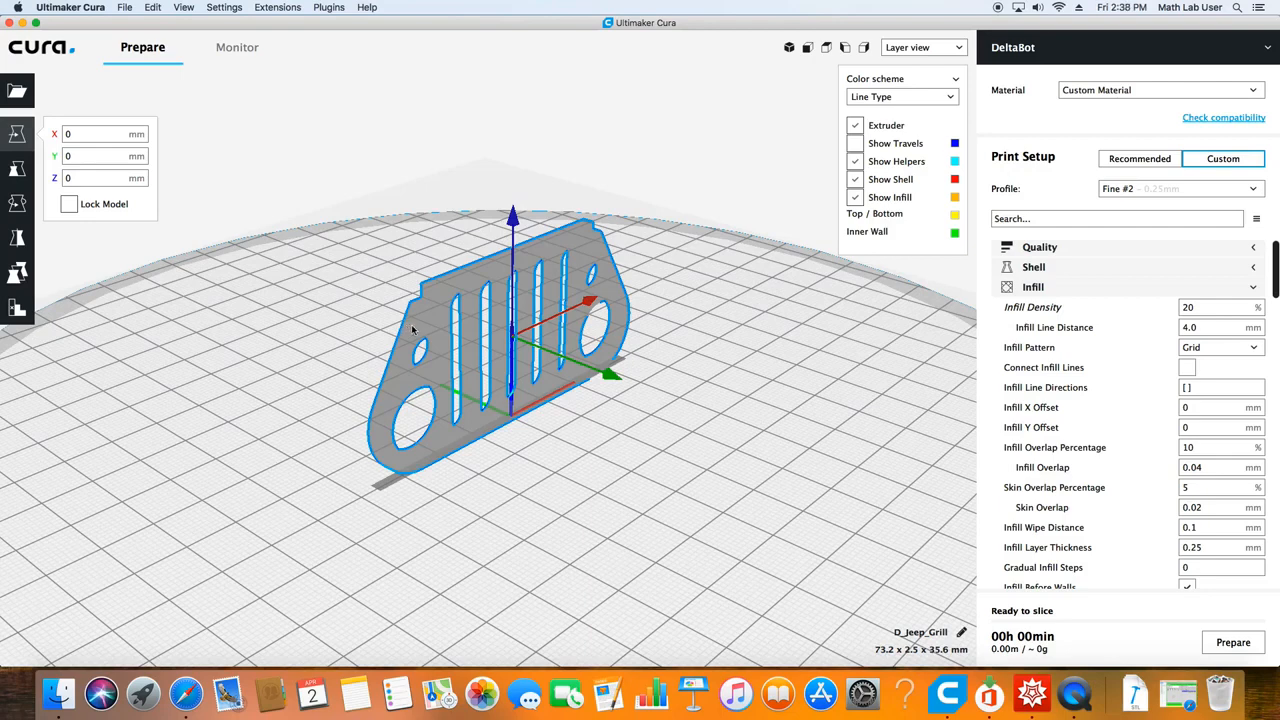
pyautogui.click(23, 207)
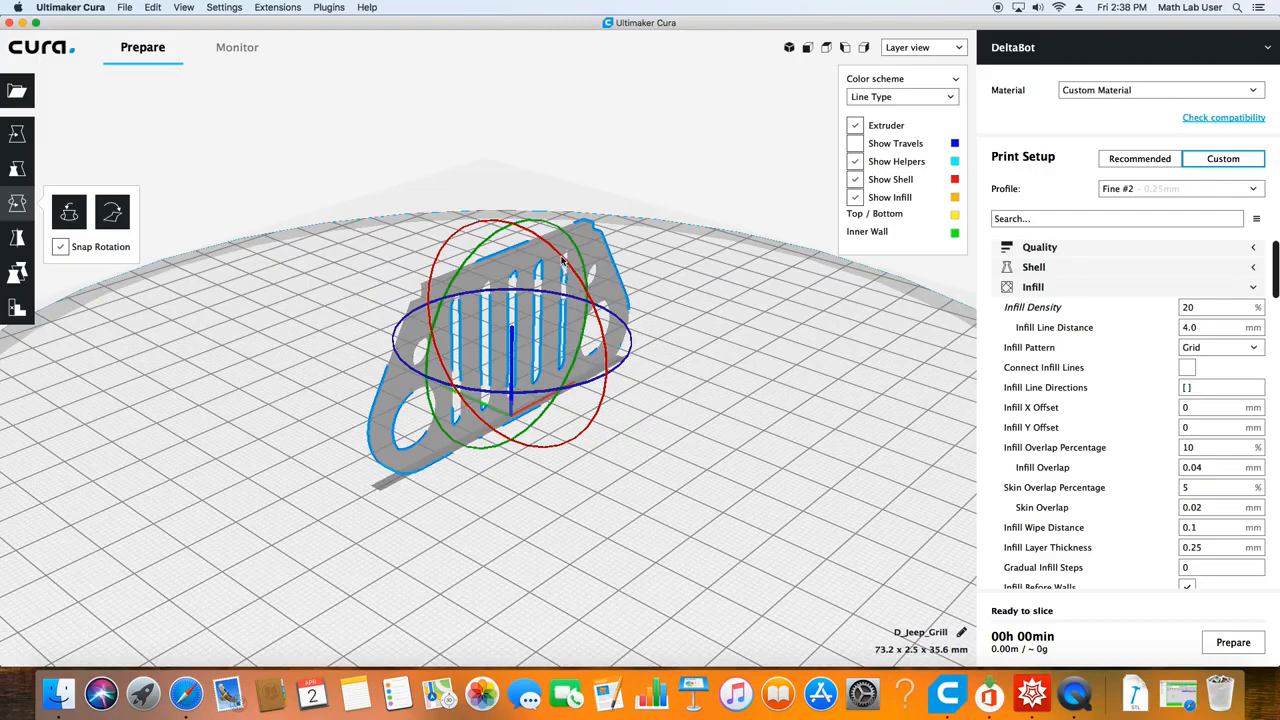
pyautogui.moveTo(562, 257); pyautogui.dragTo(580, 457)
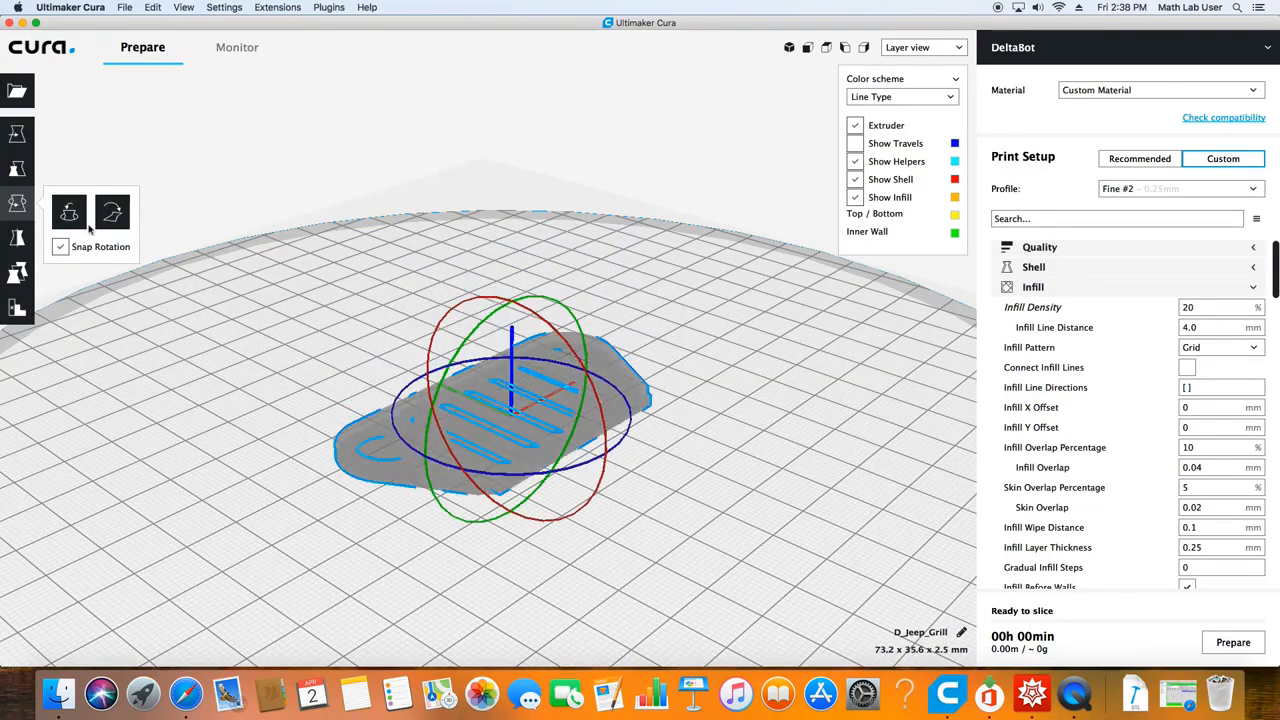
pyautogui.click(69, 212)
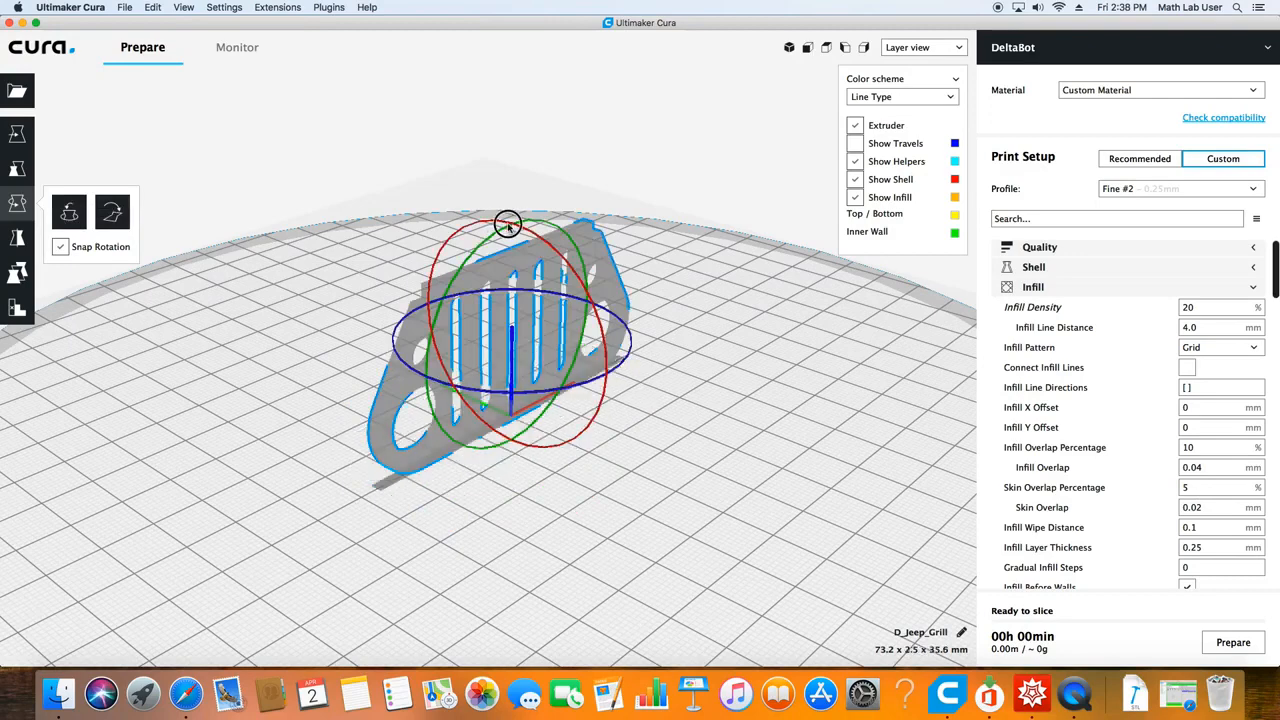
# - Rotate the standing grill about its X axis onto its face and lay it flat on the build plate
pyautogui.moveTo(507, 224); pyautogui.dragTo(587, 372)
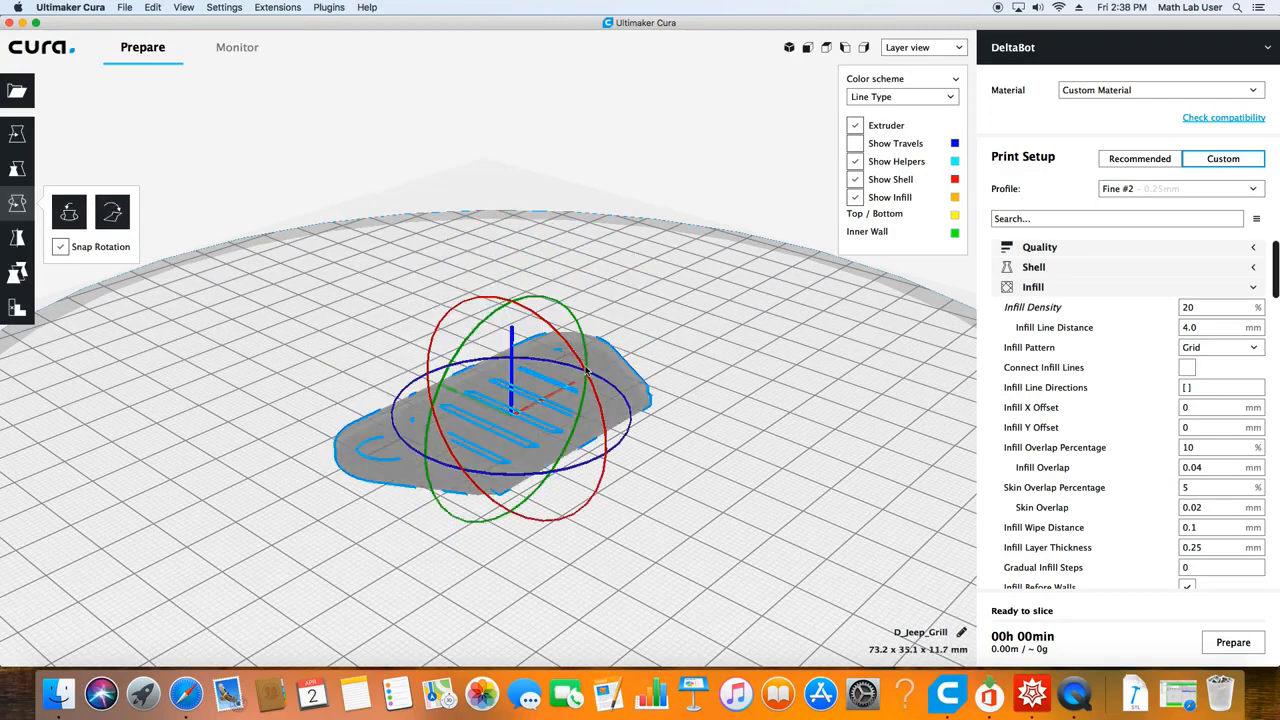
pyautogui.click(110, 212)
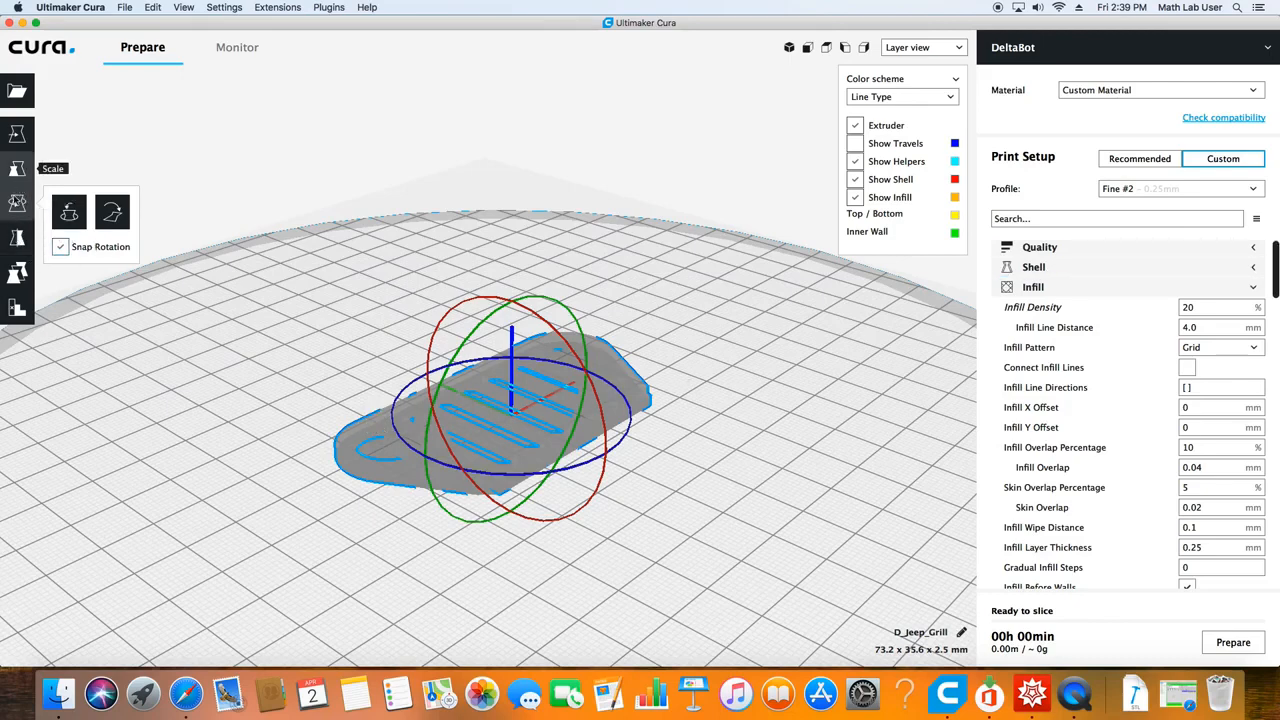
# - Try scaling the grill uniformly to 90 %, turn on snap scaling and reset the scale
pyautogui.click(16, 170)
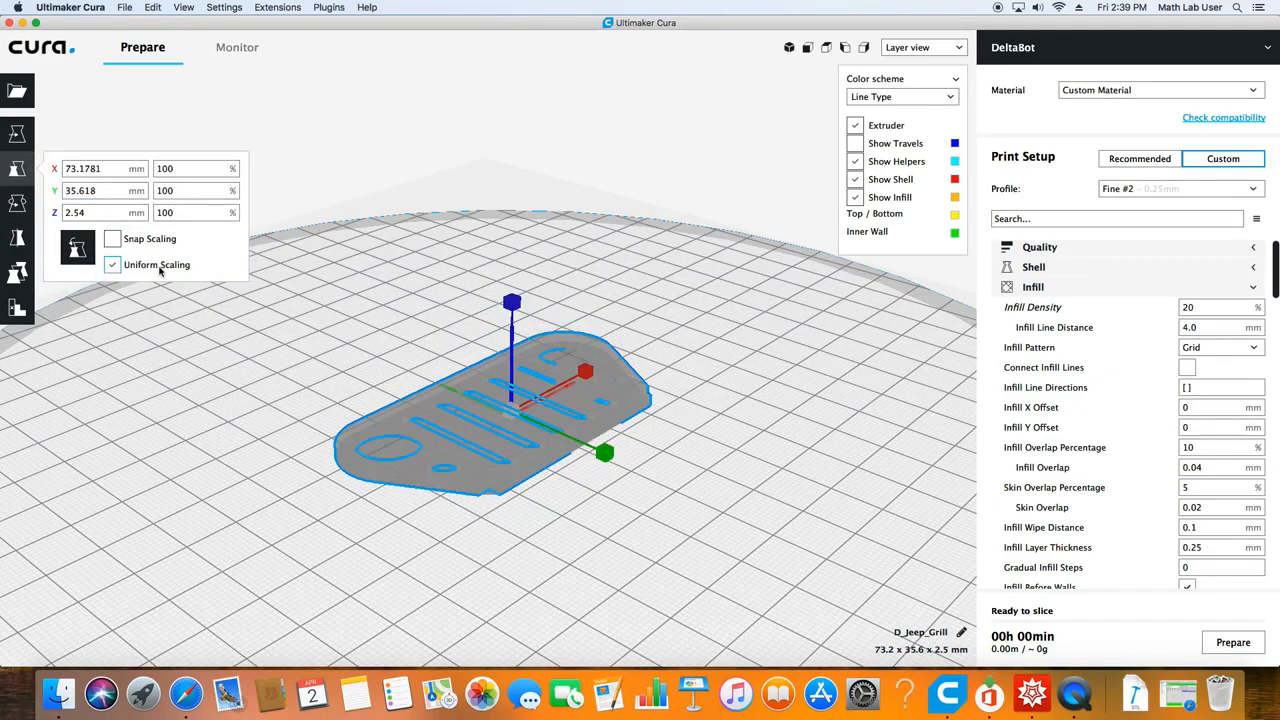
pyautogui.click(172, 168)
pyautogui.write('90')
pyautogui.press('Return')
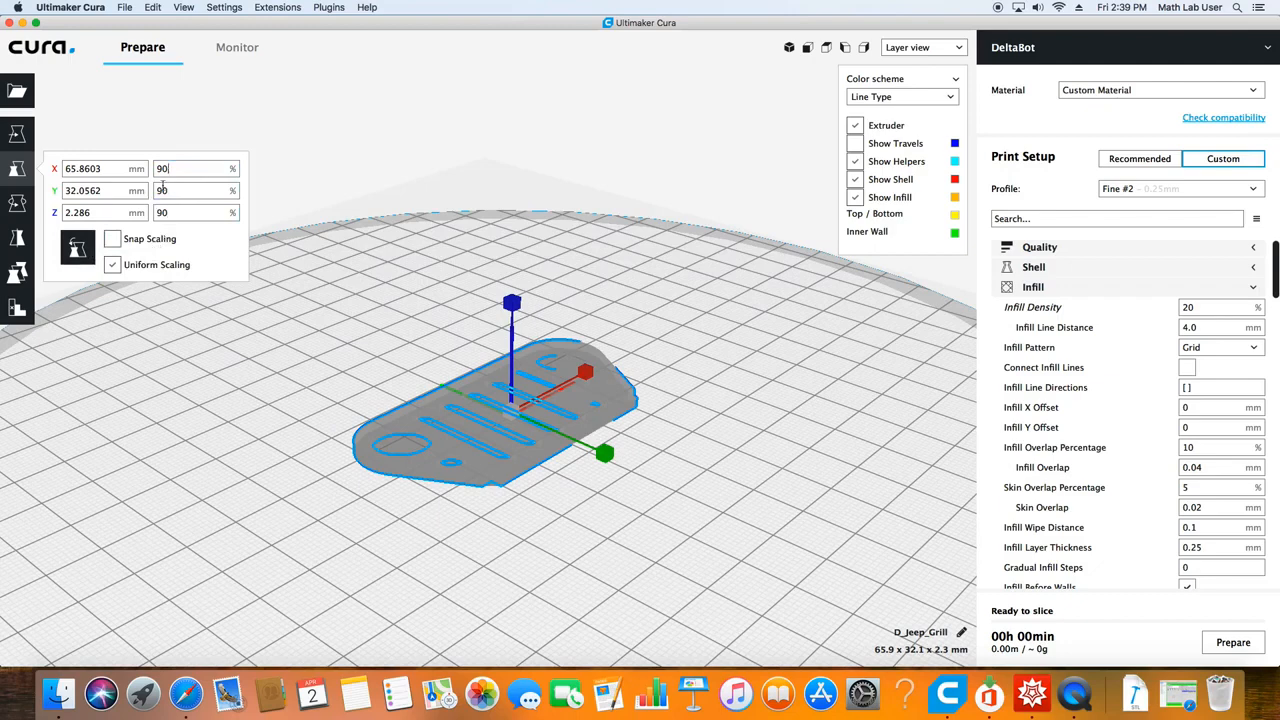
pyautogui.click(112, 239)
pyautogui.click(77, 249)
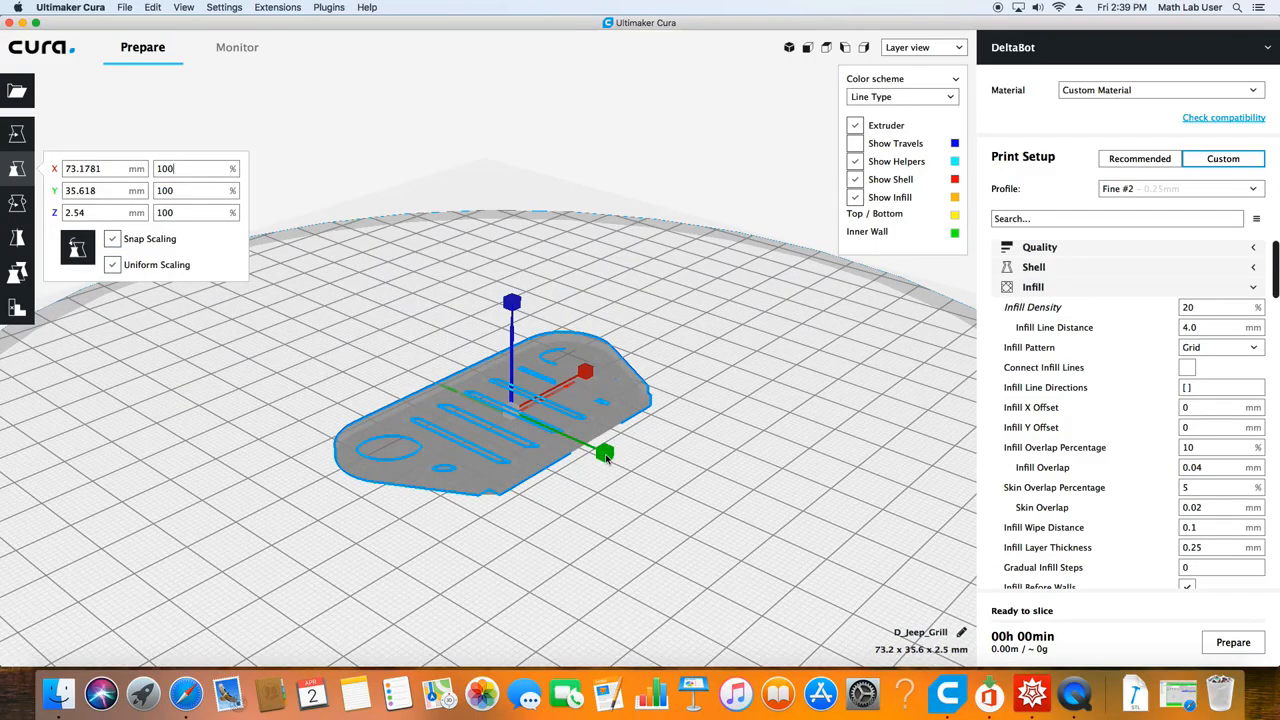
# - Try resizing the grill uniformly in snapped increments to 240 % and 120 %, and reset its scale
pyautogui.moveTo(605, 457); pyautogui.dragTo(650, 476)
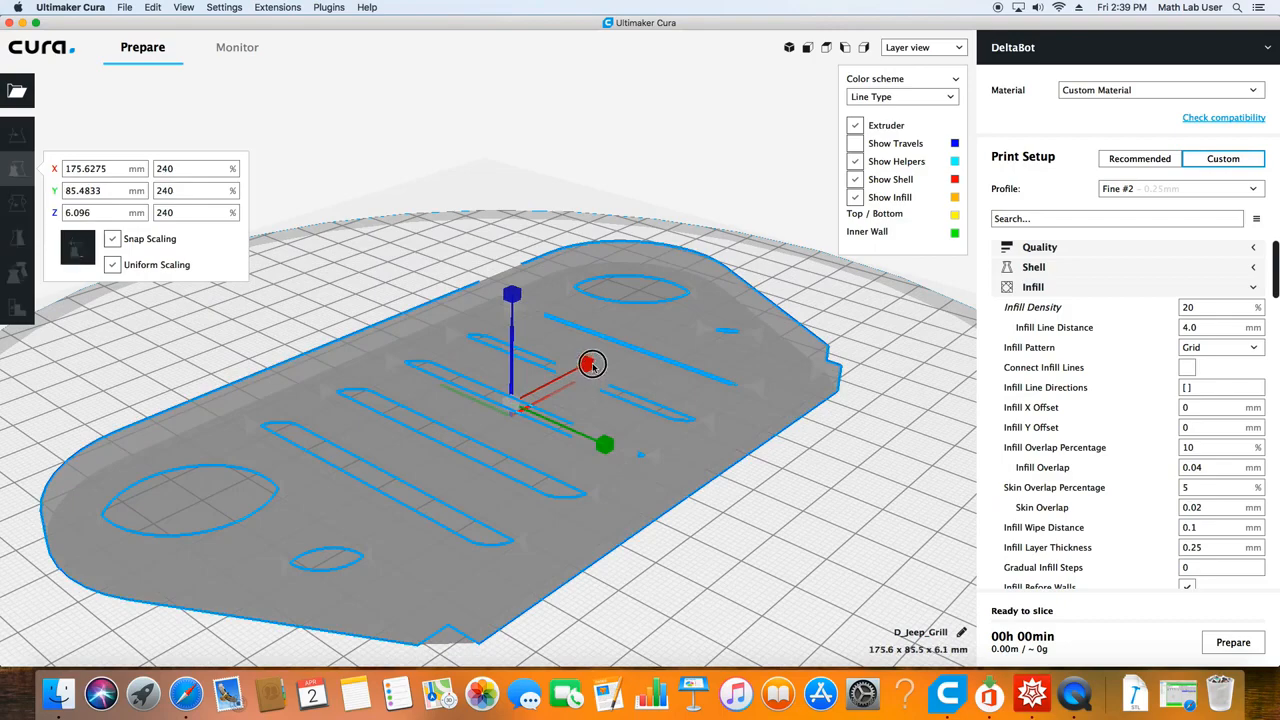
pyautogui.moveTo(592, 365); pyautogui.dragTo(510, 314)
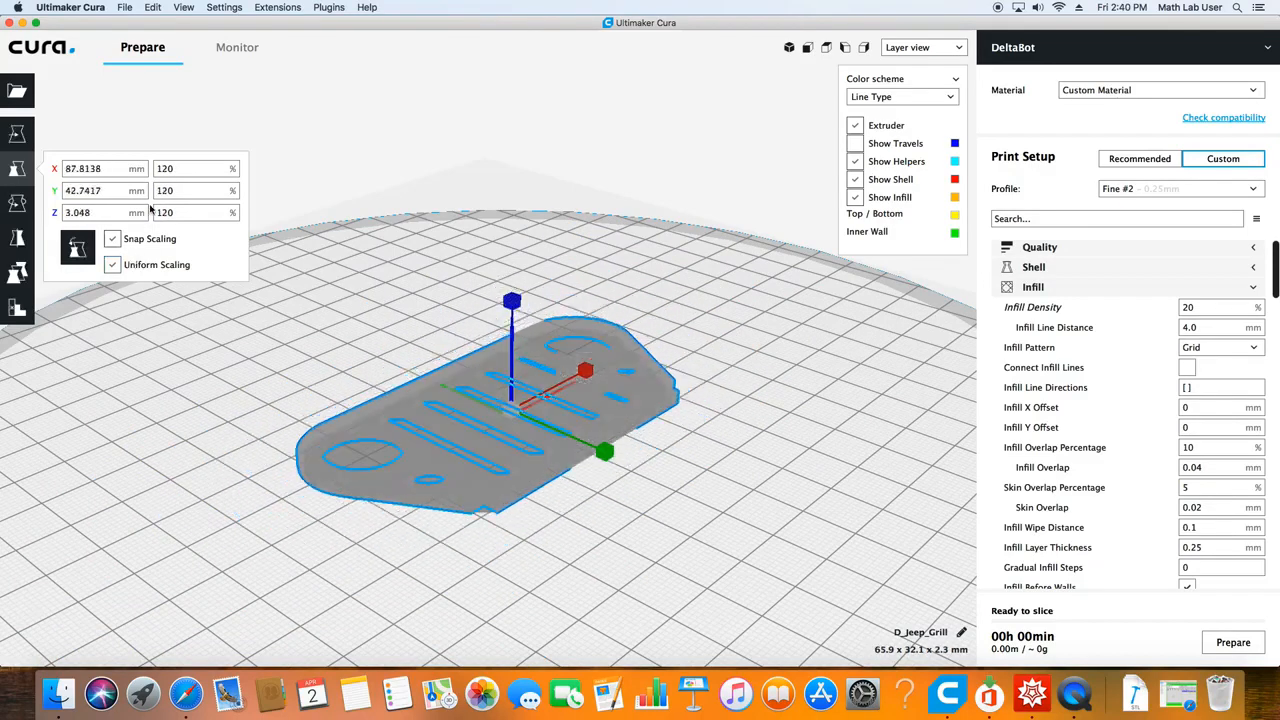
pyautogui.click(77, 246)
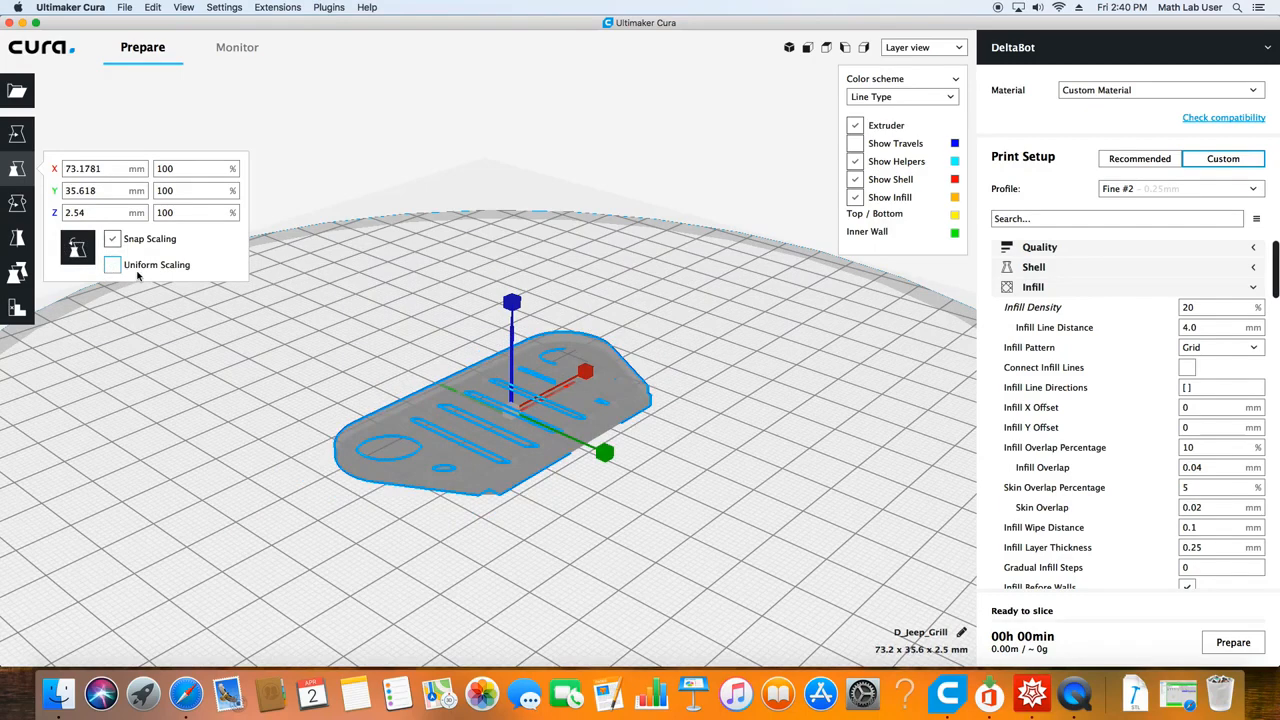
# - Try stretching the grill non-uniformly to about 153.7 x 101.6 x 6.4 mm, reset it, and restore uniform scaling without snapping
pyautogui.moveTo(605, 455); pyautogui.dragTo(638, 453)
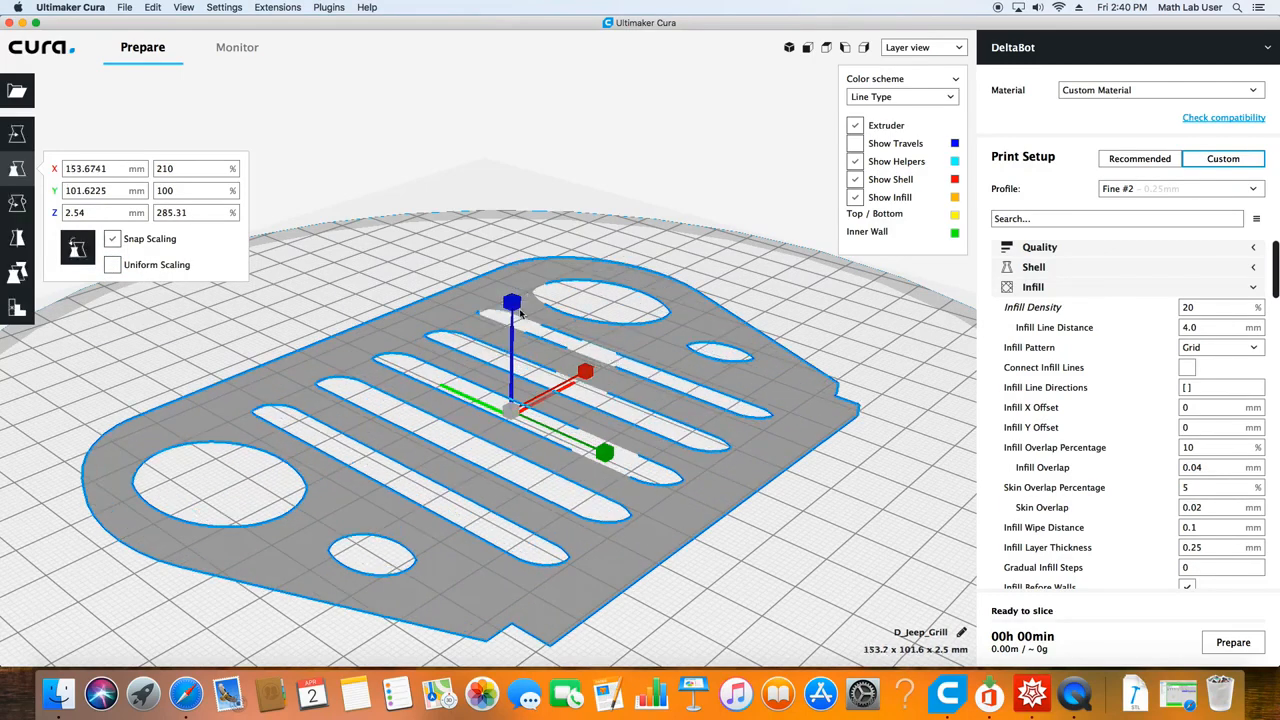
pyautogui.moveTo(513, 300); pyautogui.dragTo(514, 206)
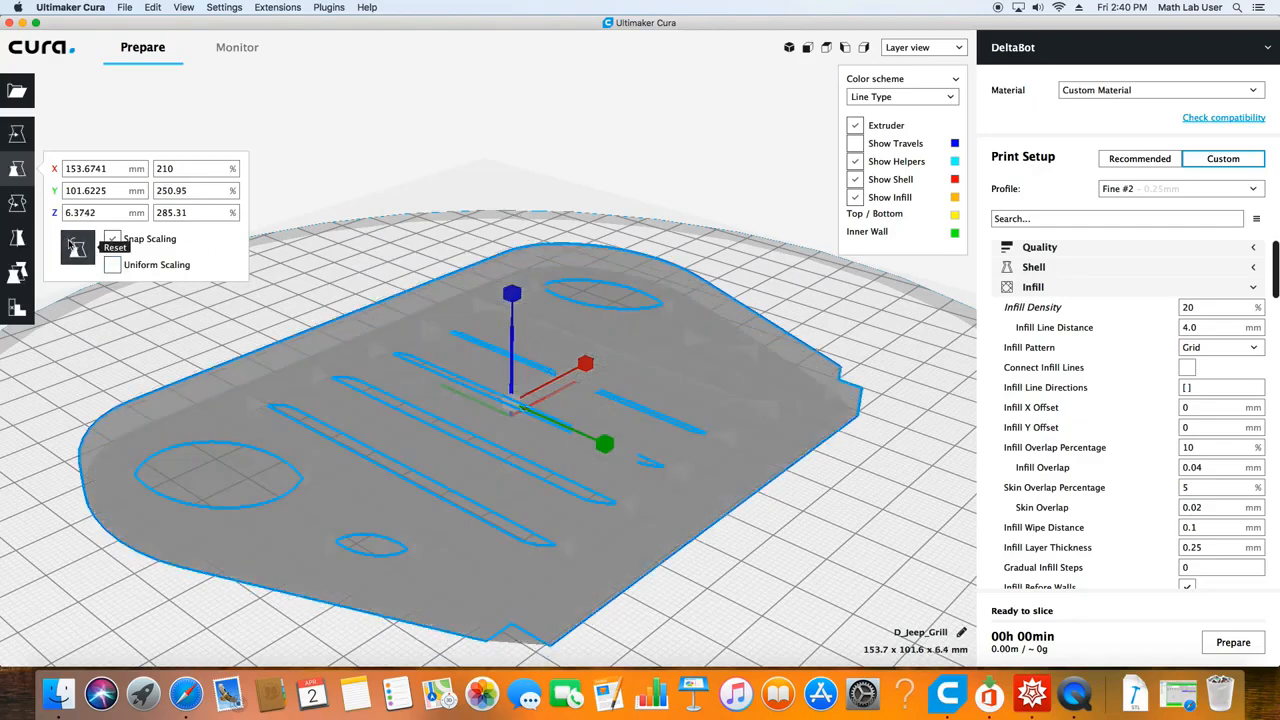
pyautogui.click(78, 245)
pyautogui.click(112, 265)
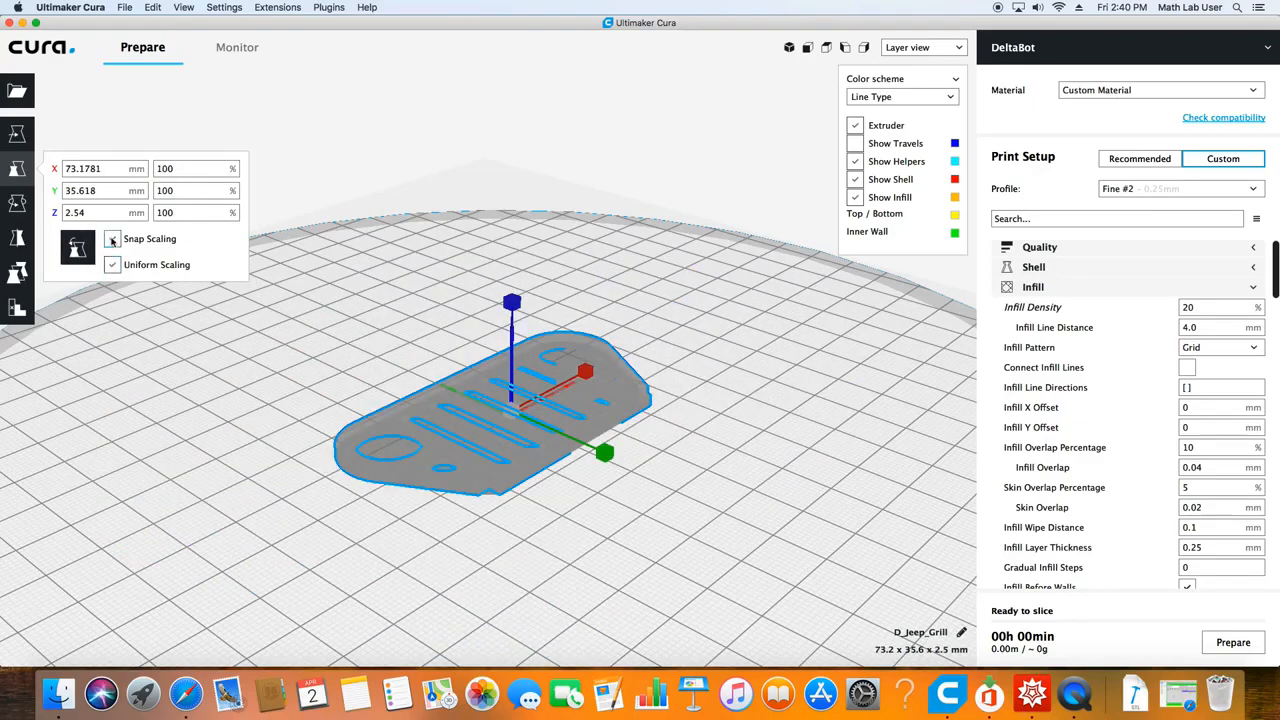
pyautogui.click(112, 239)
# - Look through the custom print settings down to the Speed and Support sections
pyautogui.moveTo(1274, 264); pyautogui.dragTo(1257, 446)
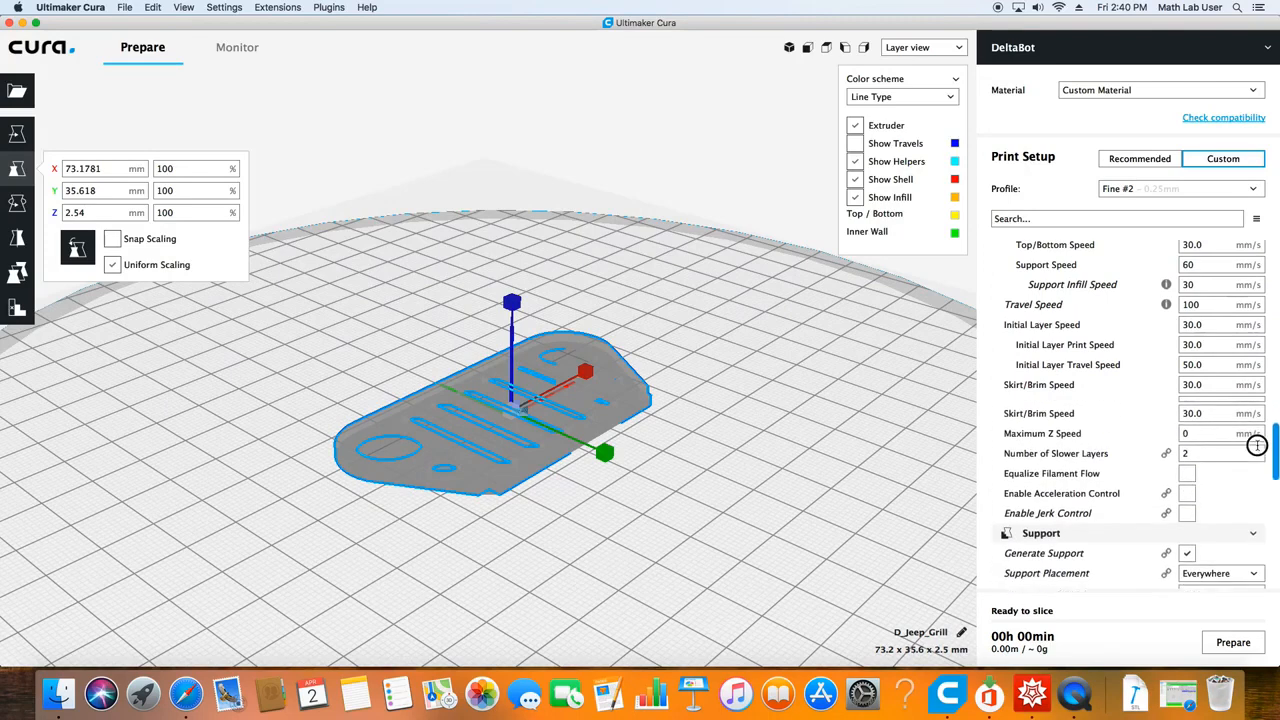